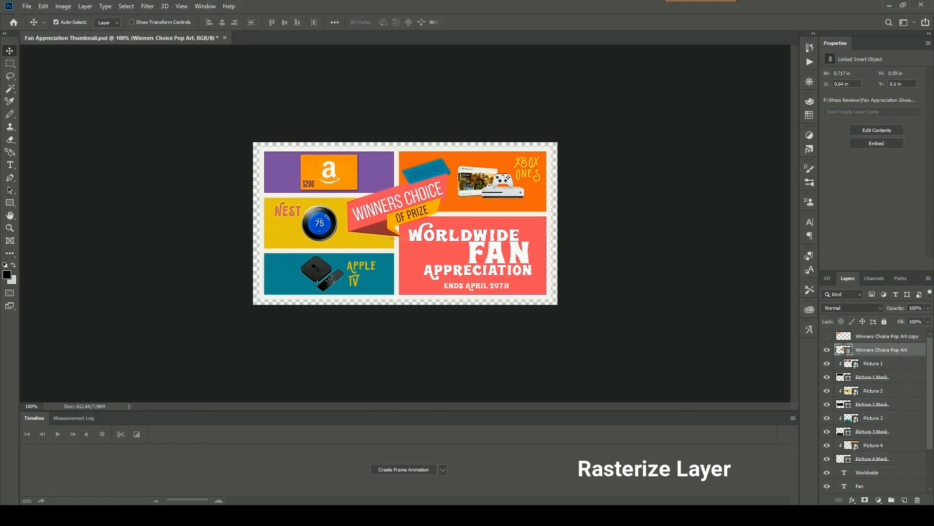
- Rasterize the Winners Choice Pop Art banner layer, then duplicate it as 'Winners Choice Pop Art copy 2'
{"action": "right_click", "coordinate": [881, 349]}
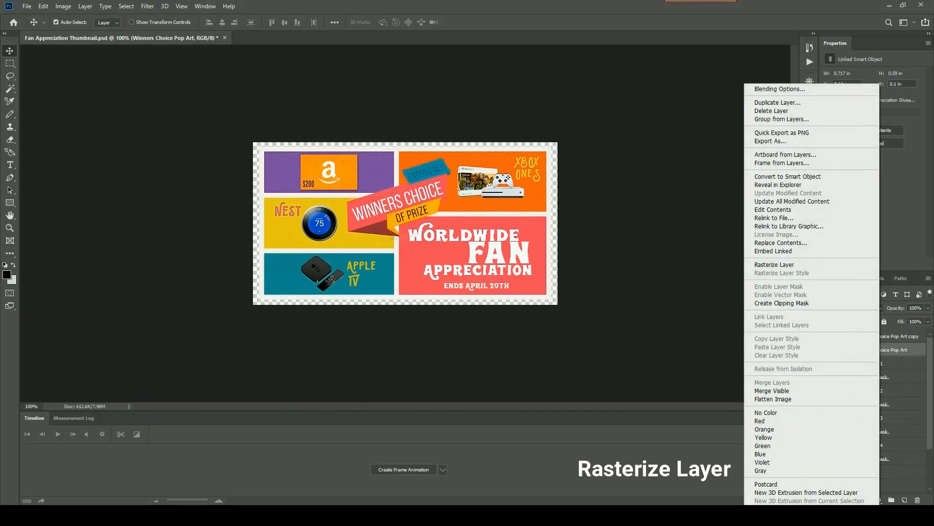
{"action": "left_click", "coordinate": [774, 264]}
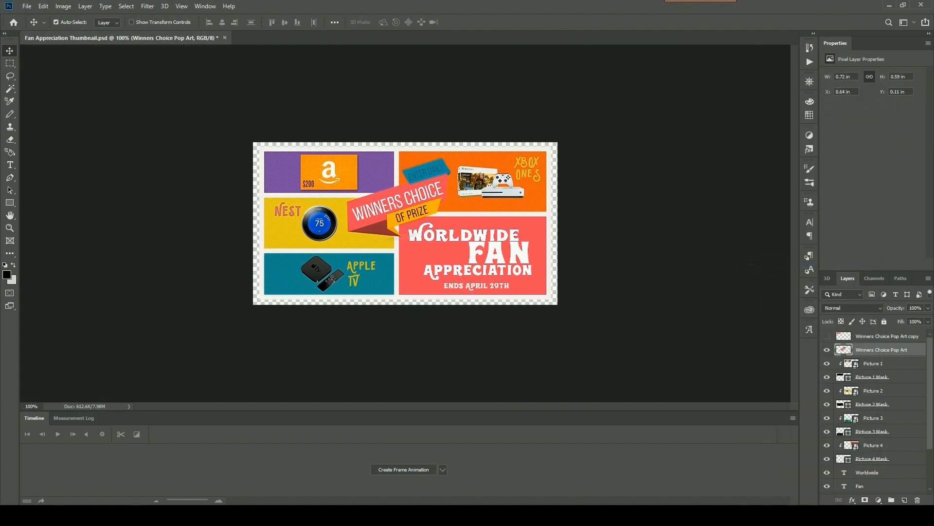
{"action": "right_click", "coordinate": [869, 349]}
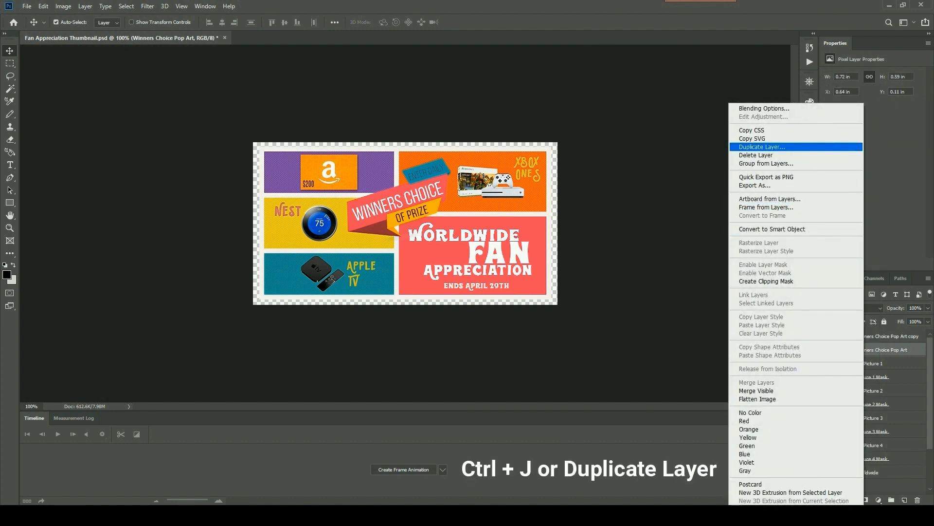
{"action": "left_click", "coordinate": [761, 147]}
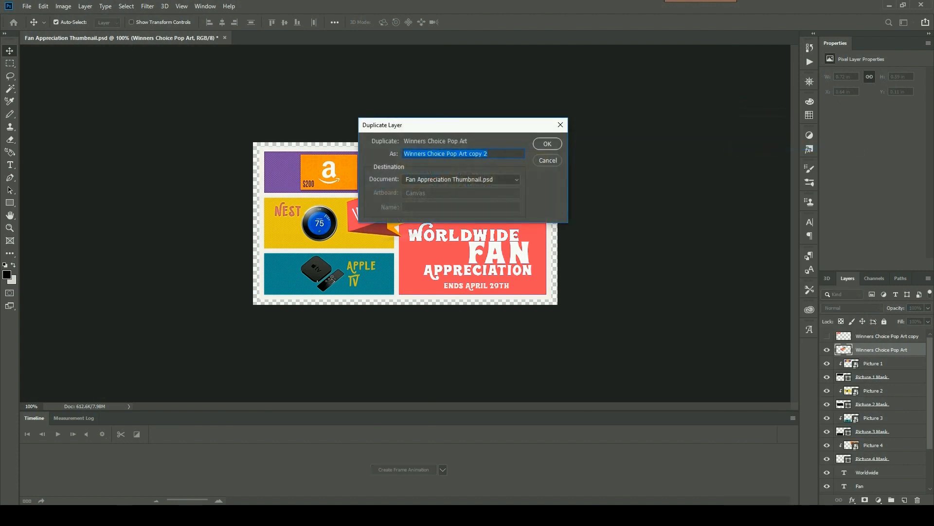
{"action": "key", "text": "Return"}
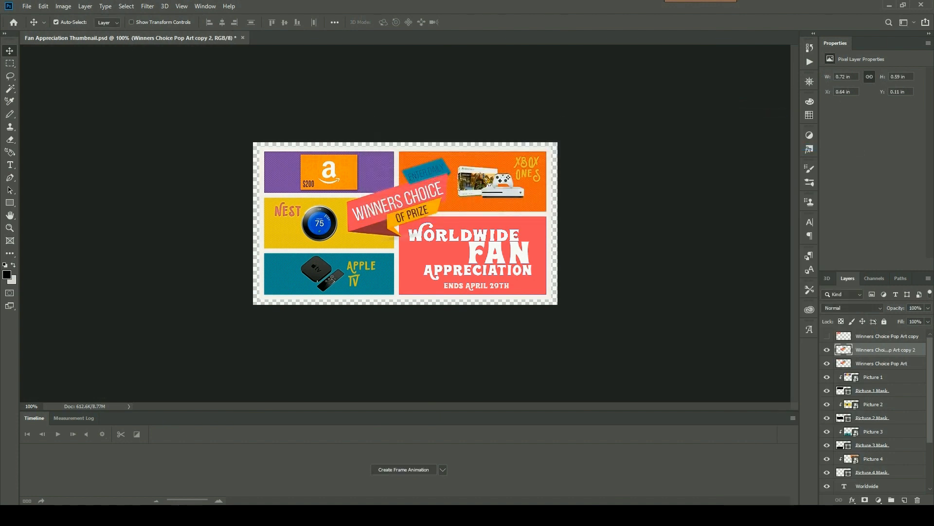
- Free Transform the 'copy 2' banner, scaling it up to about 109%, and commit
{"action": "left_click", "coordinate": [43, 6]}
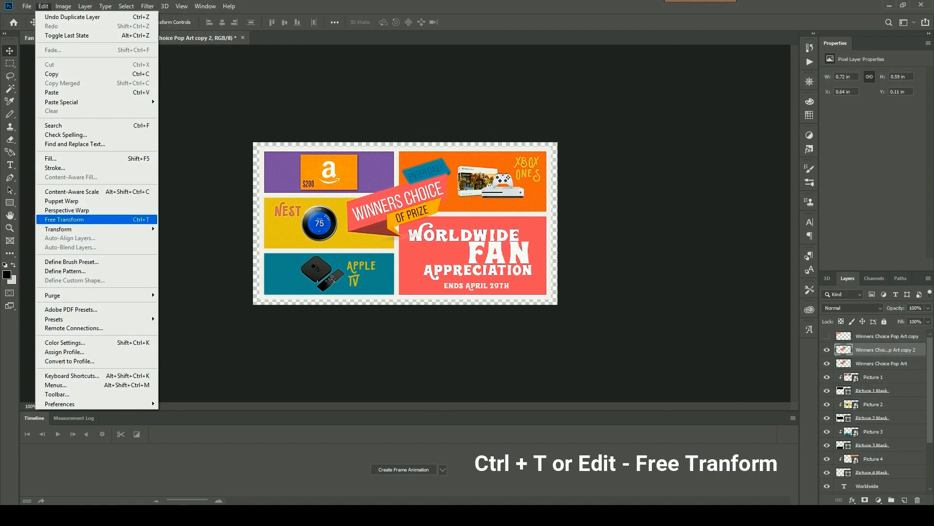
{"action": "left_click", "coordinate": [65, 219]}
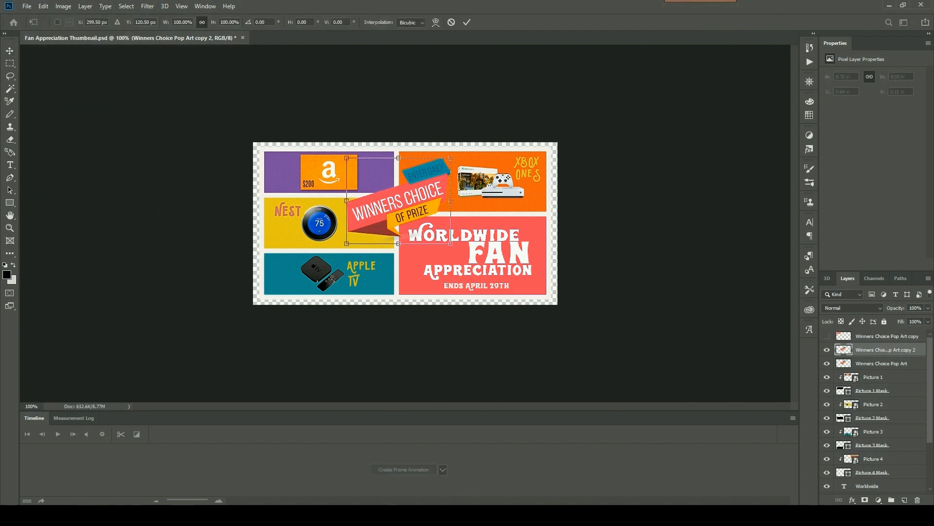
{"action": "left_click_drag", "start_coordinate": [451, 157], "coordinate": [460, 149]}
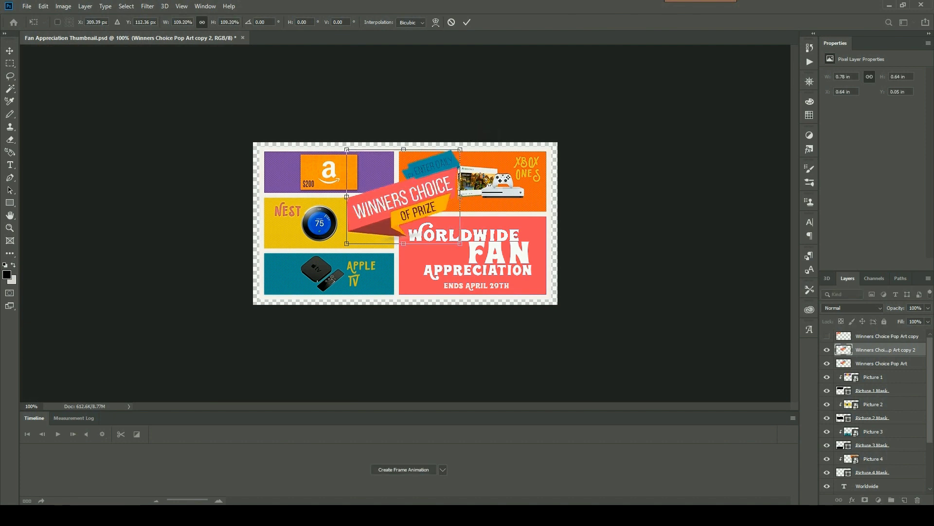
{"action": "key", "text": "Return"}
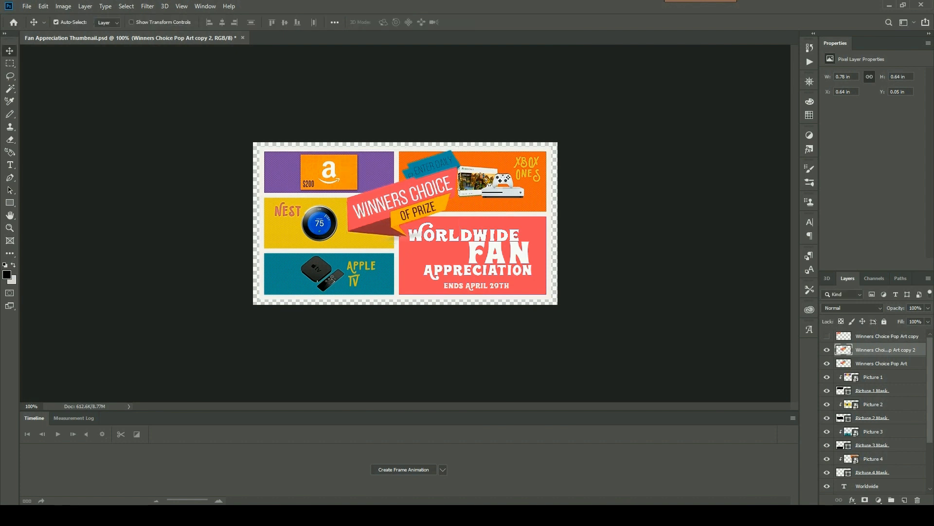
- Create a frame animation with frame one showing only the original banner
{"action": "left_click", "coordinate": [404, 469]}
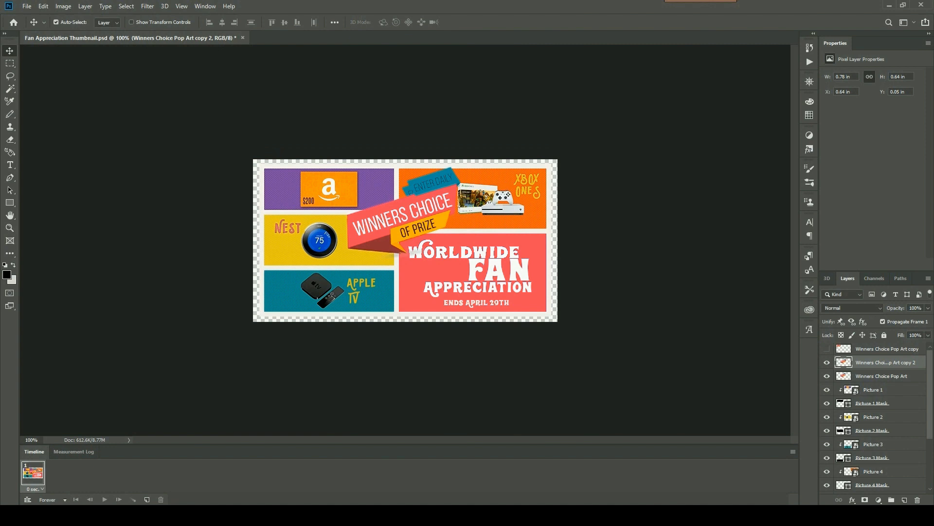
{"action": "left_click", "coordinate": [827, 376]}
{"action": "left_click", "coordinate": [827, 362]}
{"action": "left_click", "coordinate": [827, 348]}
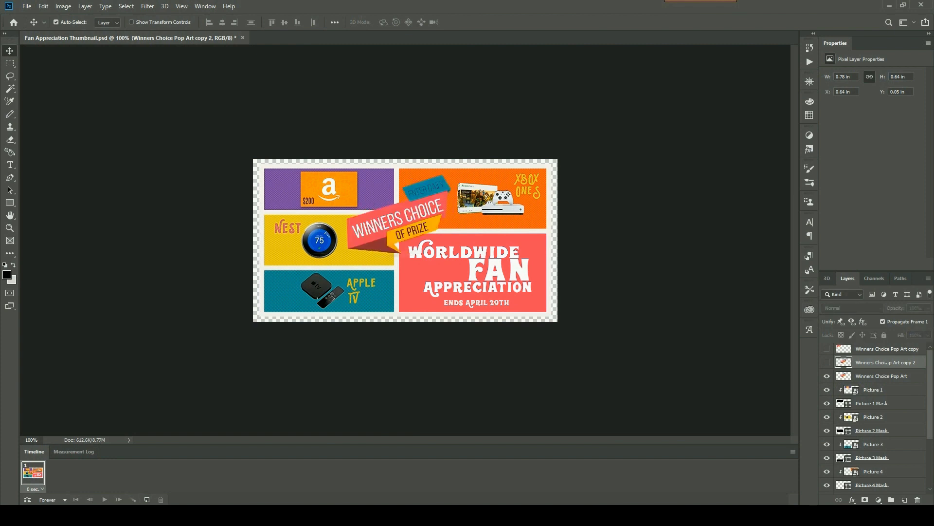
- Add a second frame showing the enlarged banner copy, and preview the pulse
{"action": "left_click", "coordinate": [146, 499]}
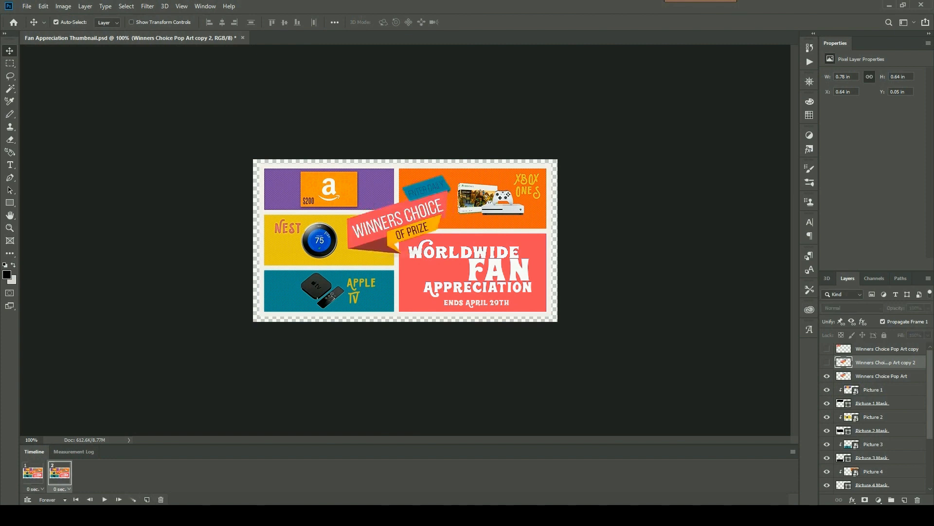
{"action": "left_click", "coordinate": [828, 362]}
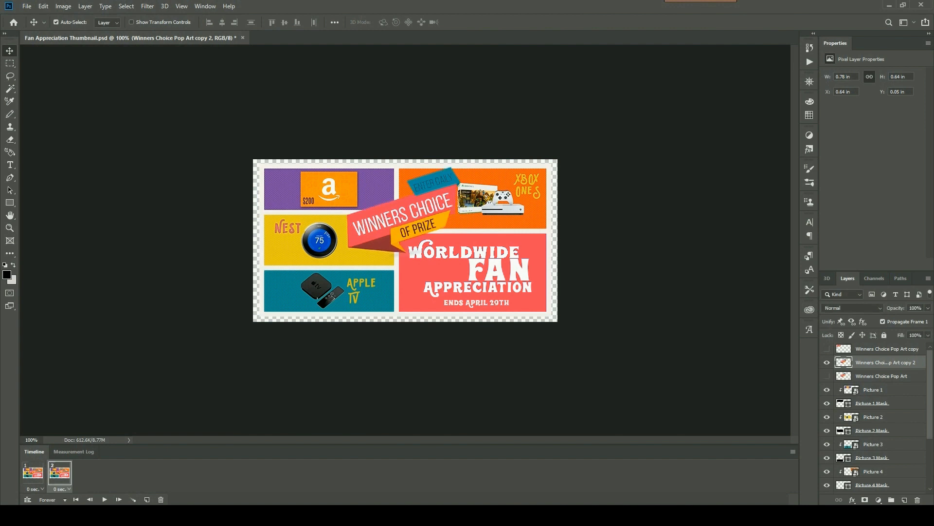
{"action": "left_click", "coordinate": [104, 499]}
{"action": "left_click", "coordinate": [103, 498]}
- Set both frame delays to 1 second and replay the animation
{"action": "left_click", "coordinate": [63, 488]}
{"action": "left_click", "coordinate": [73, 427]}
{"action": "left_click", "coordinate": [104, 499]}
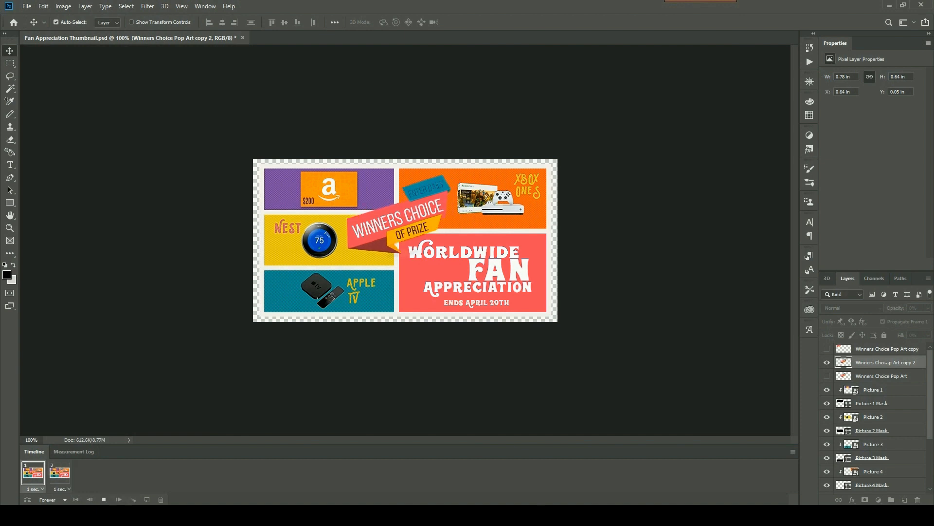
{"action": "left_click", "coordinate": [26, 6]}
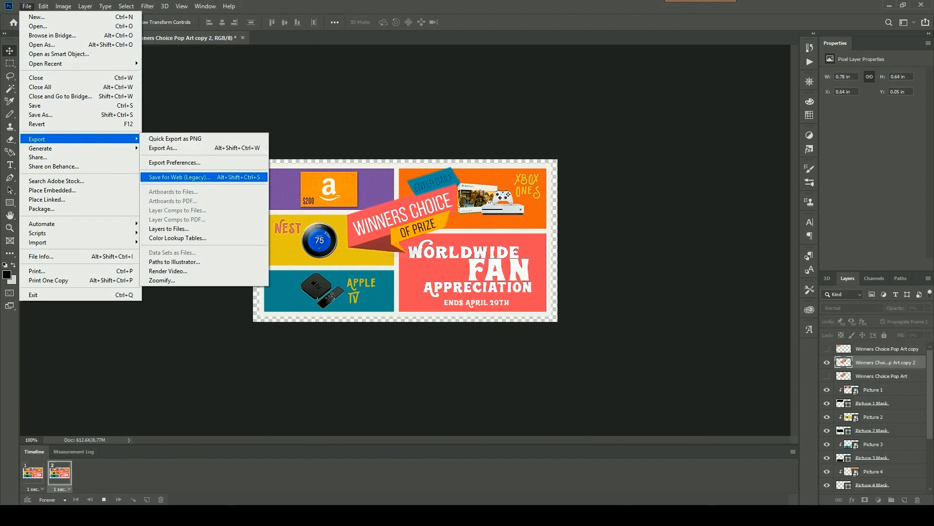
- In Save for Web (Legacy), choose GIF format and preview the animation in a browser
{"action": "left_click", "coordinate": [178, 177]}
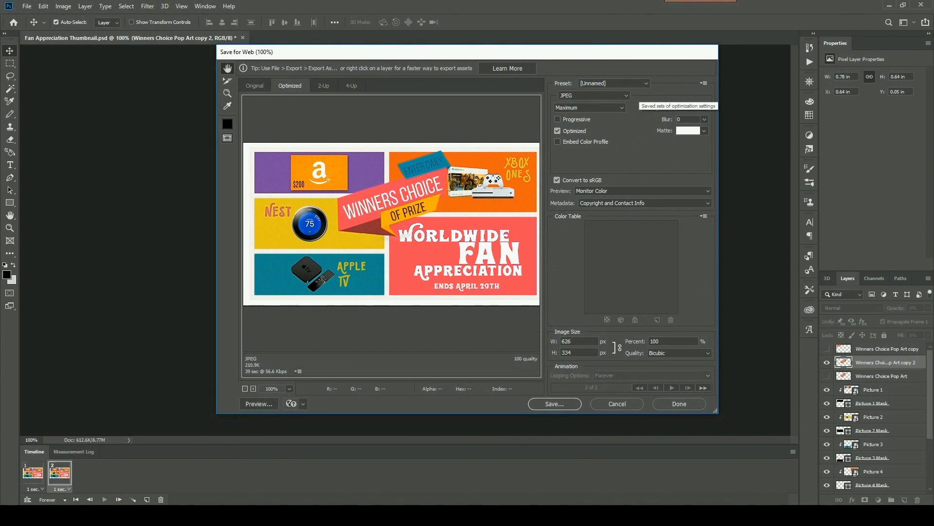
{"action": "left_click", "coordinate": [593, 95]}
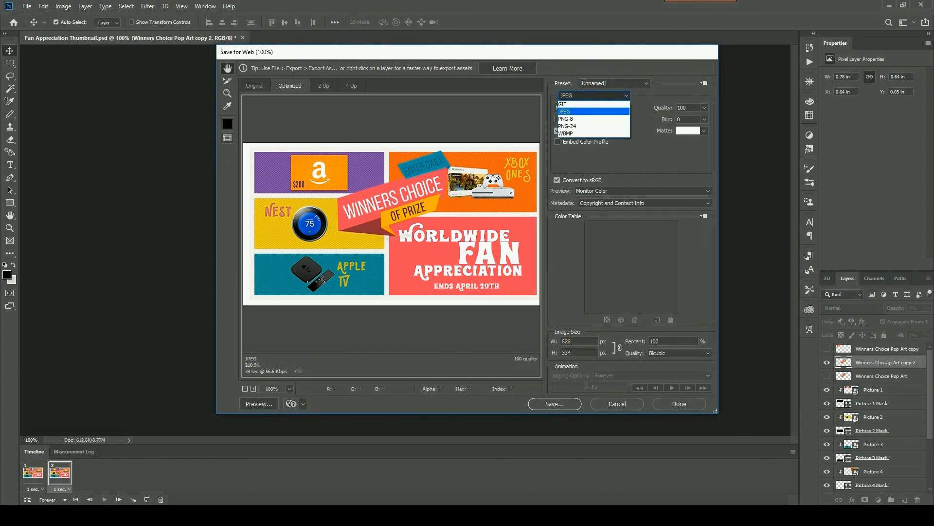
{"action": "left_click", "coordinate": [568, 104]}
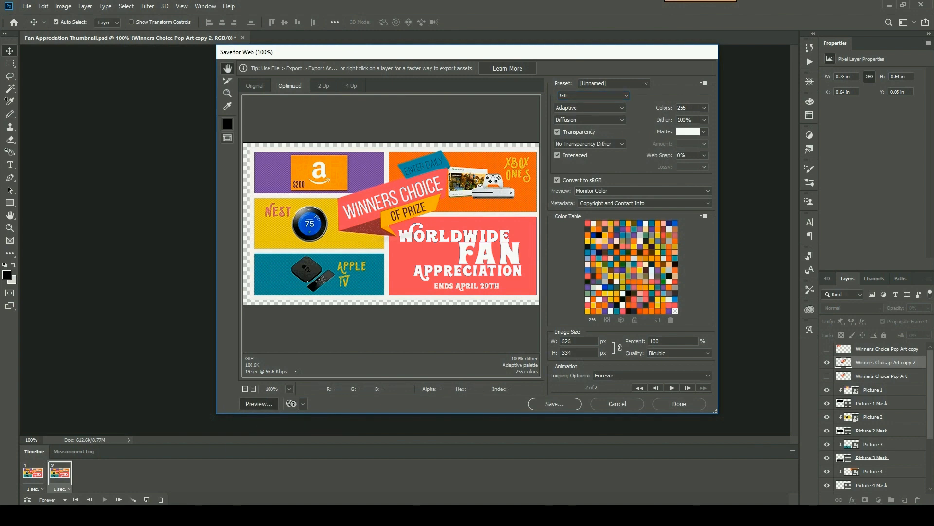
{"action": "left_click", "coordinate": [259, 404]}
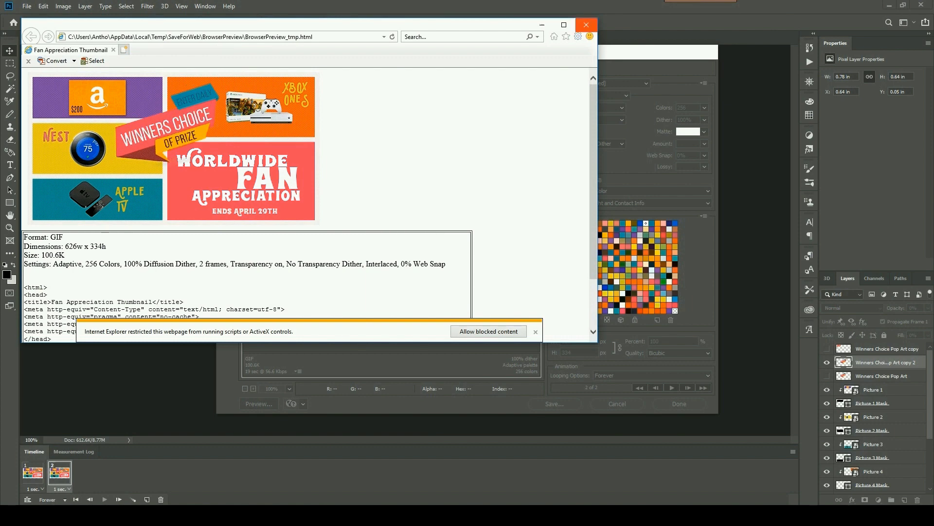
- Close the Internet Explorer preview to return to the Save for Web dialog
{"action": "left_click", "coordinate": [585, 25]}
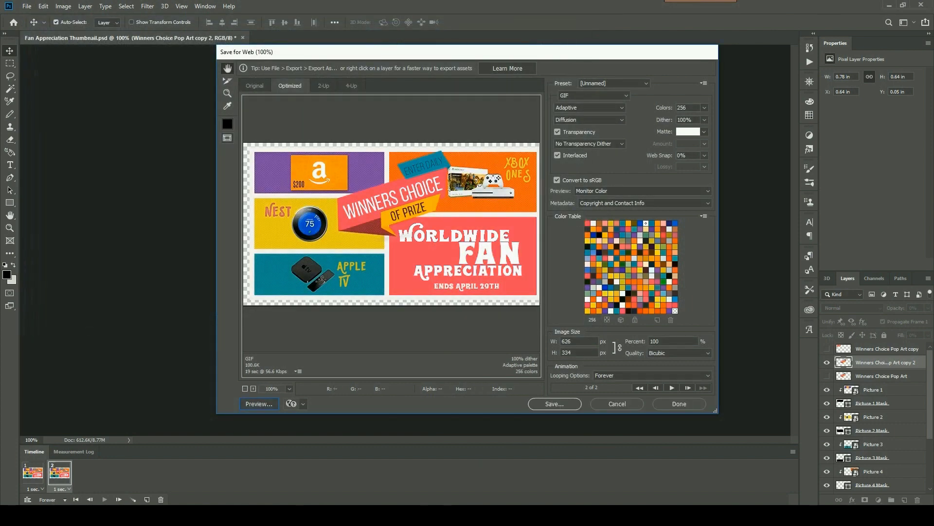